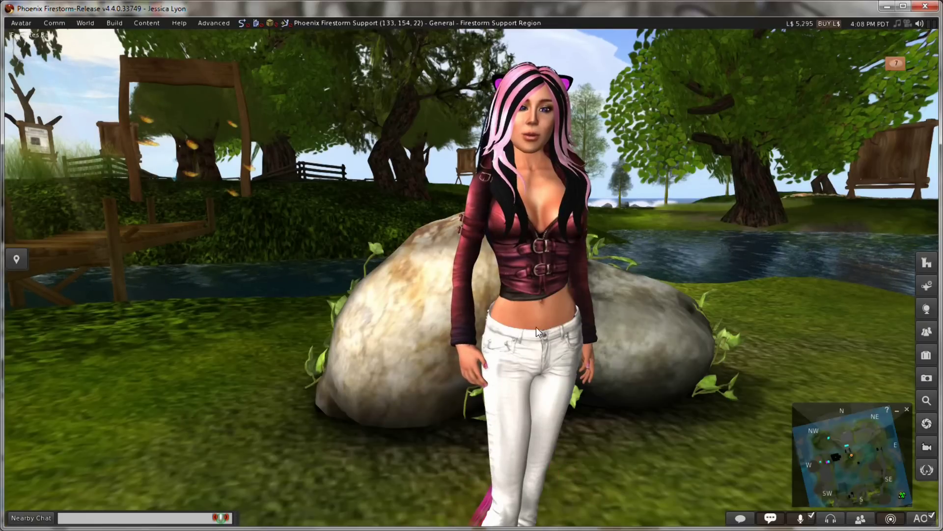
Derender the ivy-covered rock with the pie menu's More > More > Derender > Temporary
right_click(389, 338)
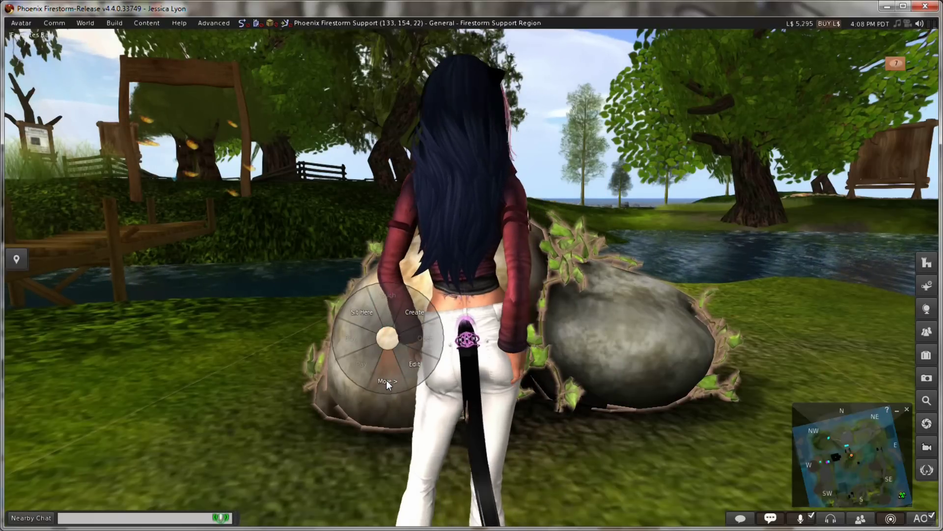
key("Escape")
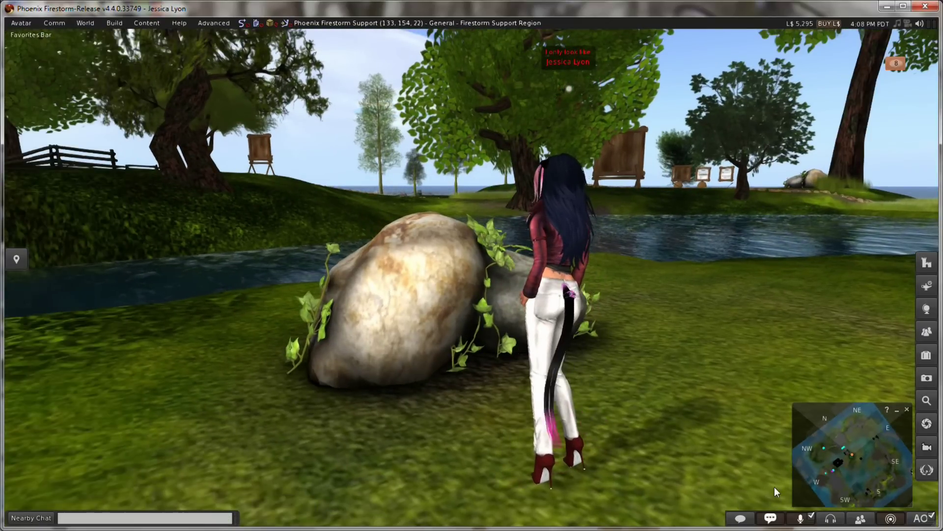
right_click(425, 296)
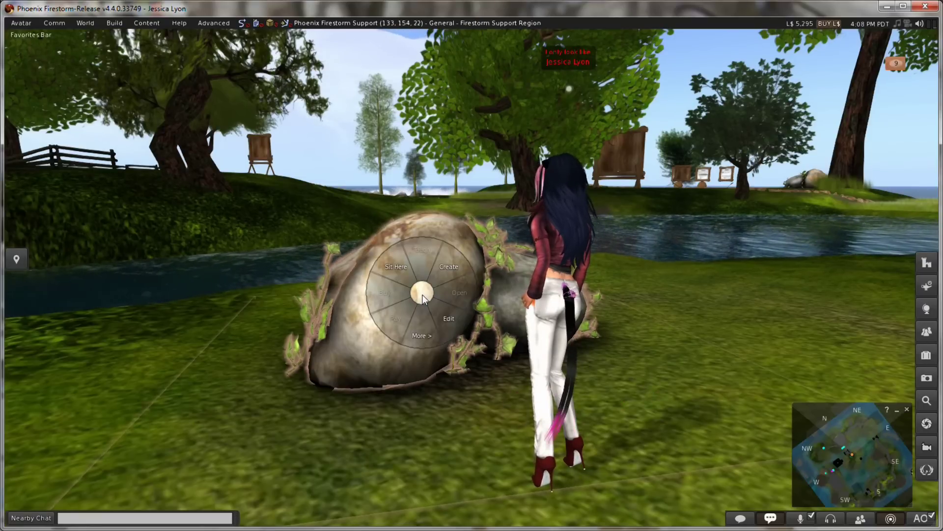
left_click(423, 334)
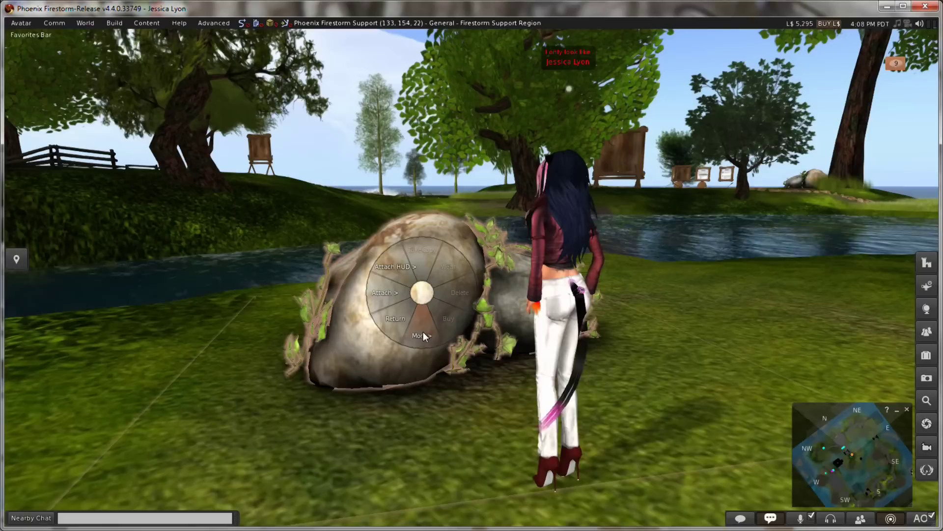
left_click(422, 328)
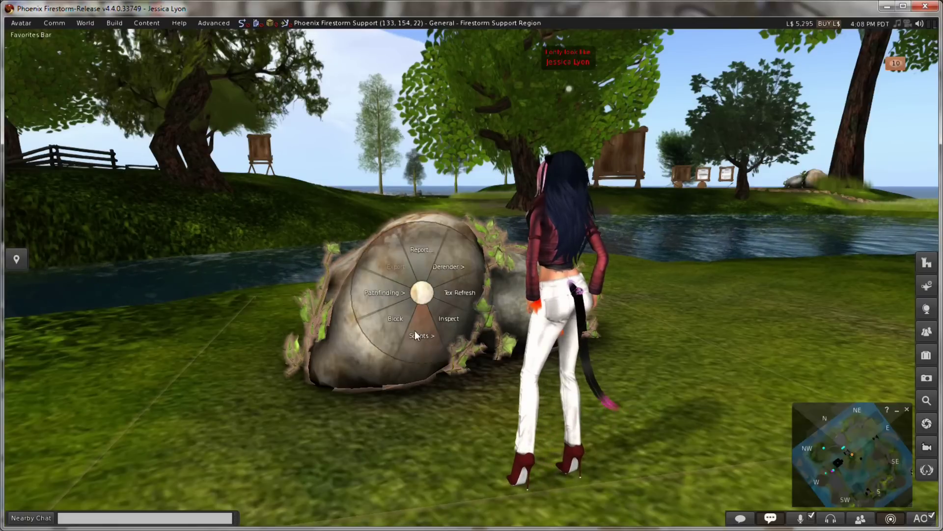
left_click(444, 266)
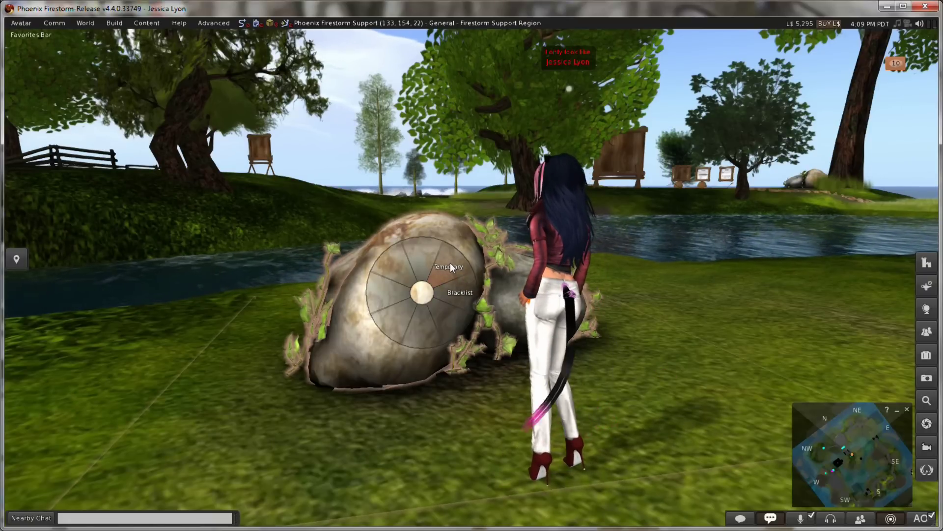
left_click(451, 264)
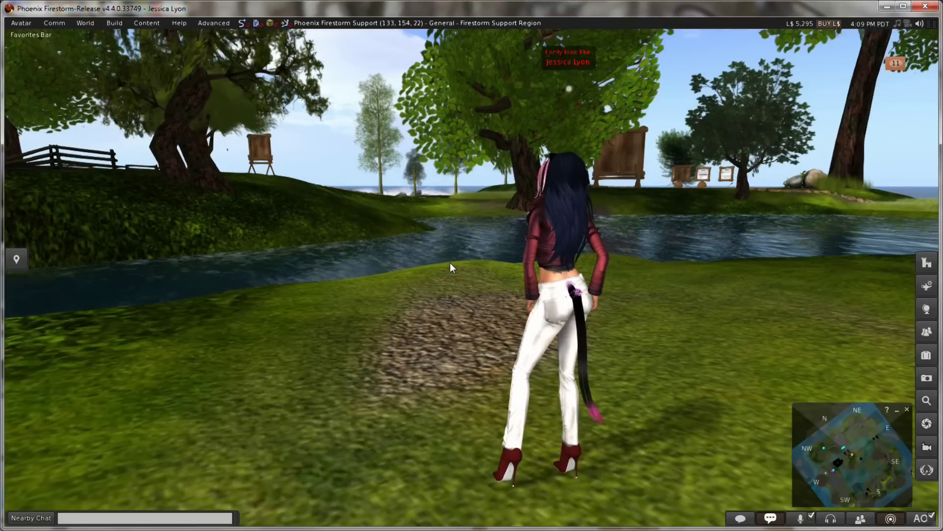
Teleport to Malu Make 3, Wailele Moku from the Teleport History
left_click(927, 284)
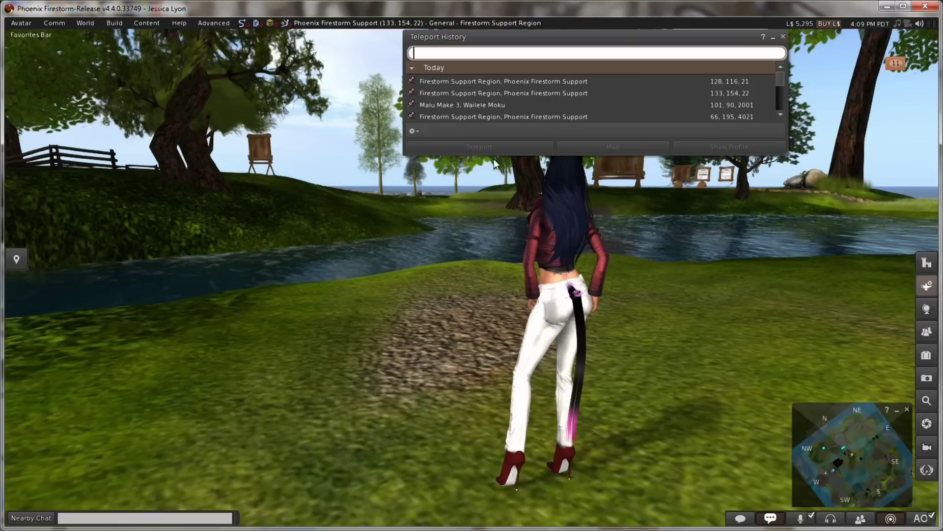
left_click(473, 101)
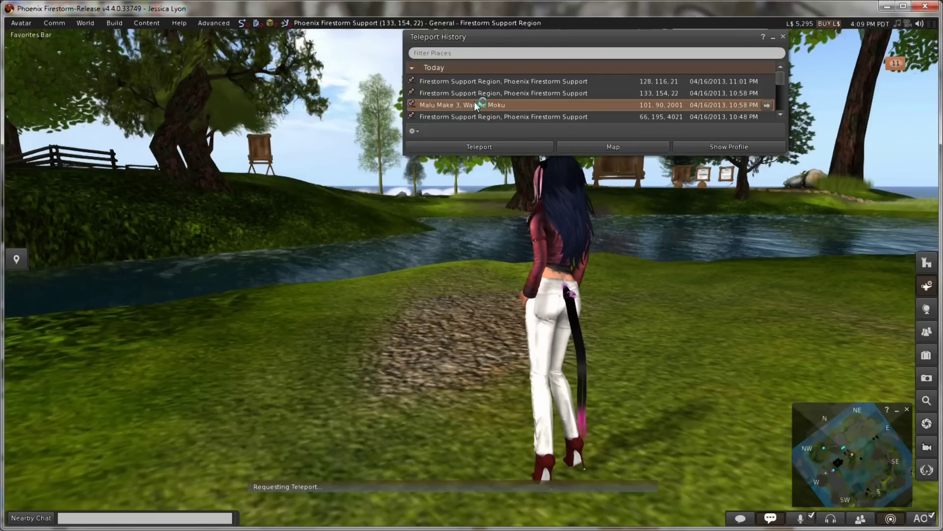
double_click(473, 105)
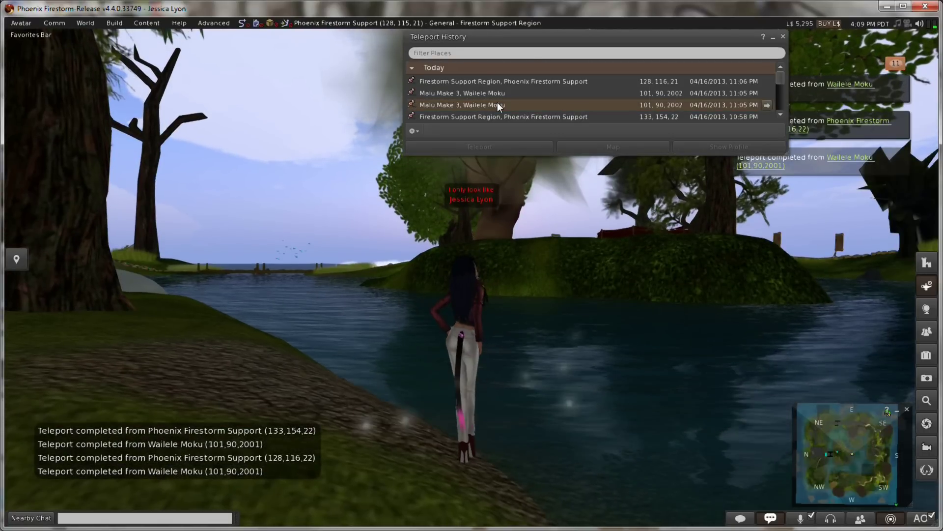
Walk the avatar along the path back to the ivy-covered rock
key("Left")
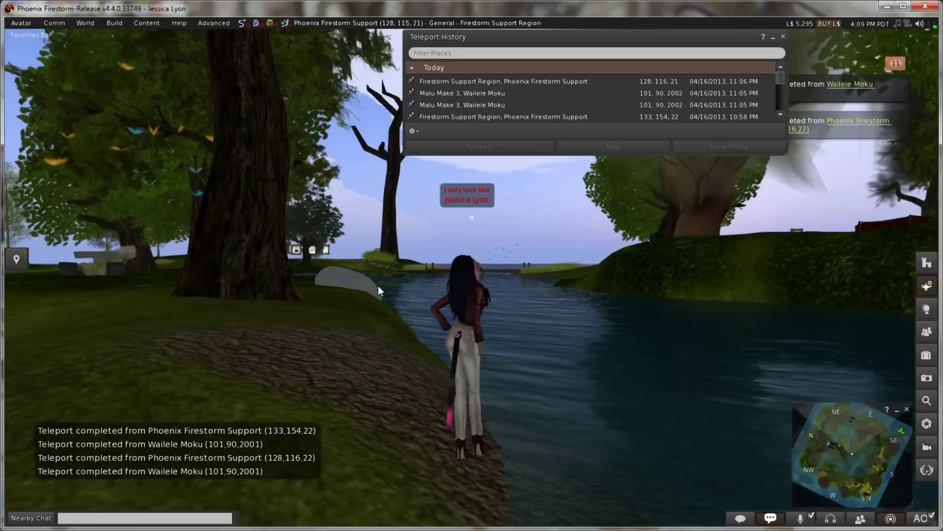
key("Up")
key("Up")
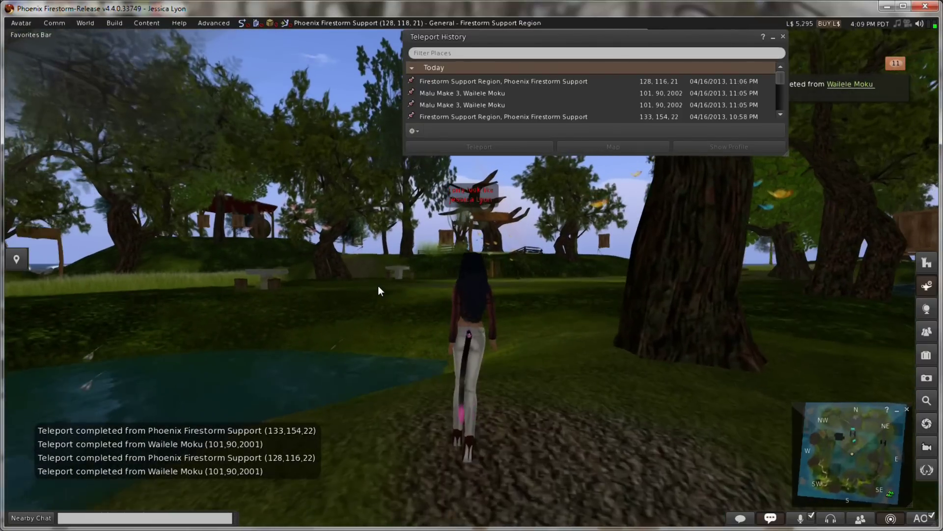
key("Up")
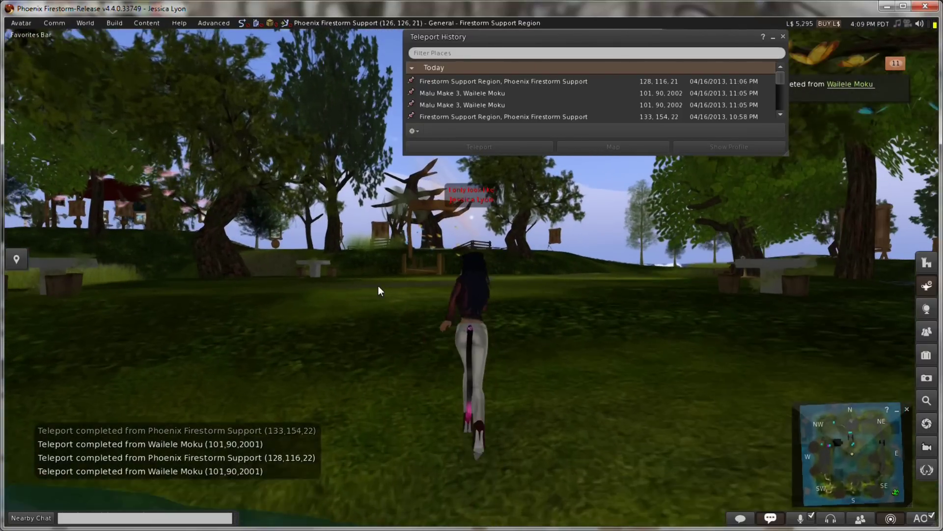
key("Up")
key("Right")
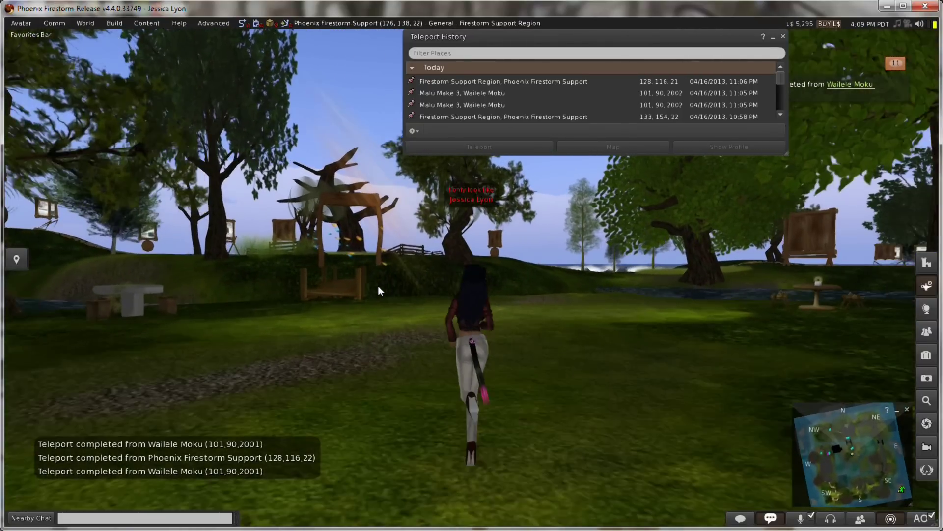
key("Up")
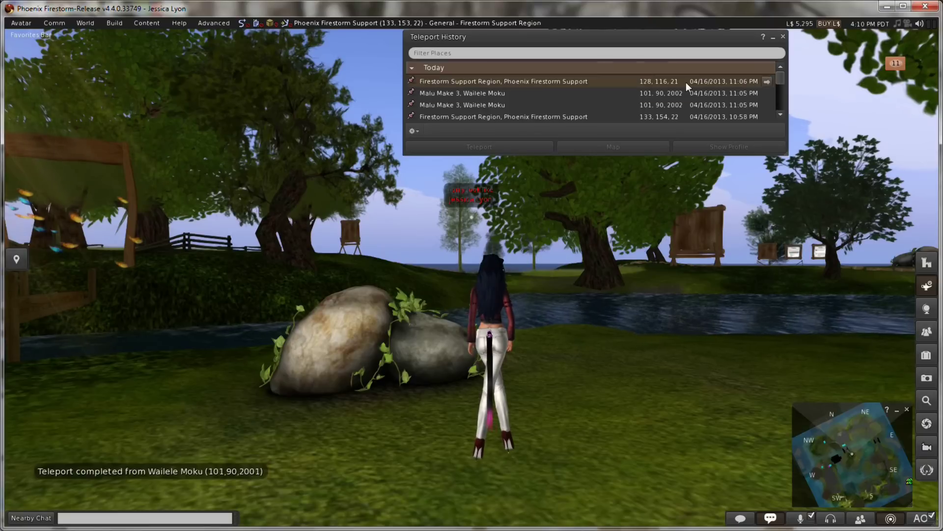
left_click(782, 34)
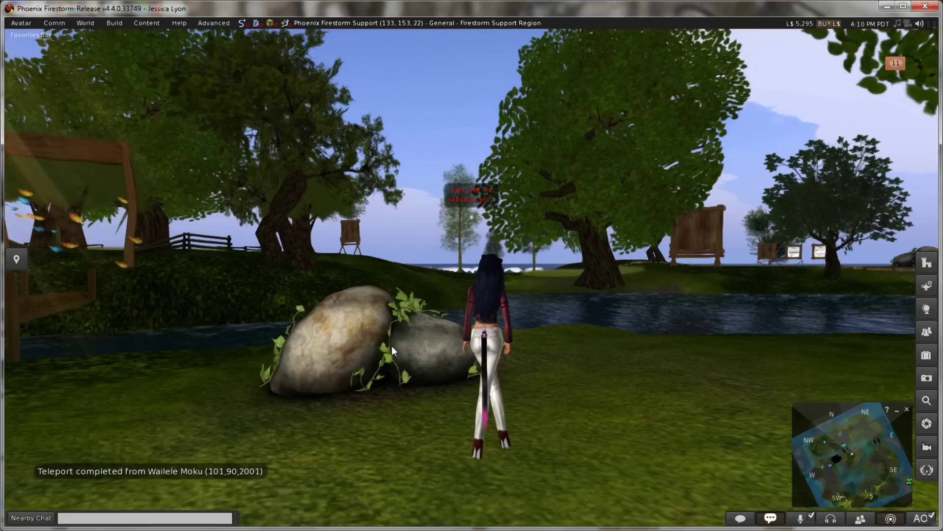
right_click(371, 347)
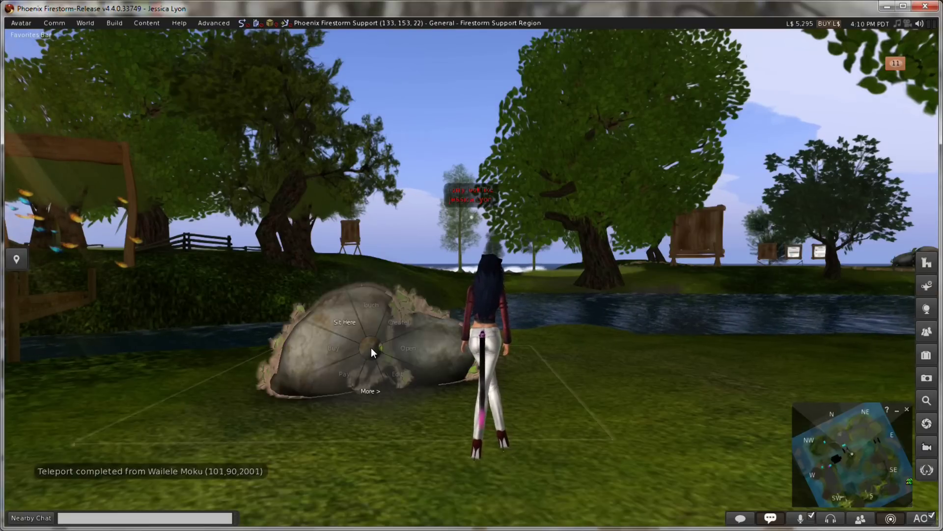
left_click(368, 375)
left_click(367, 375)
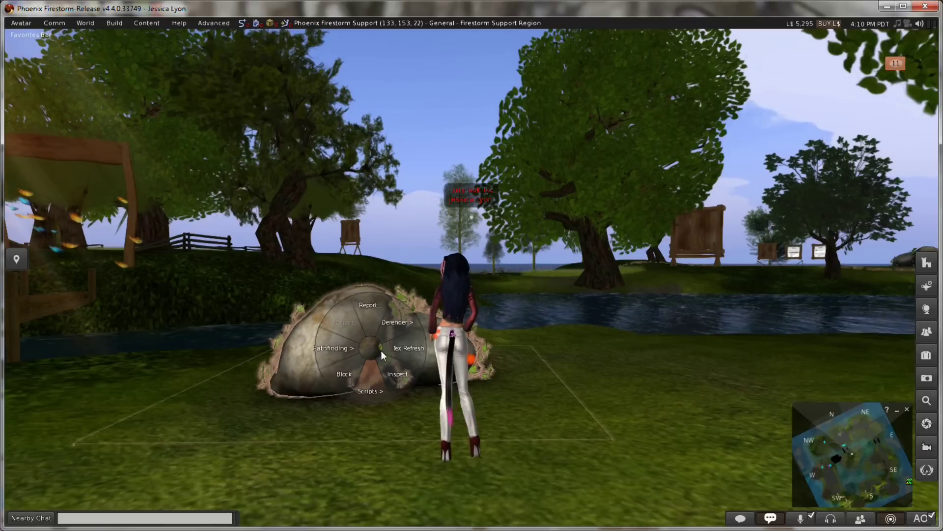
left_click(397, 326)
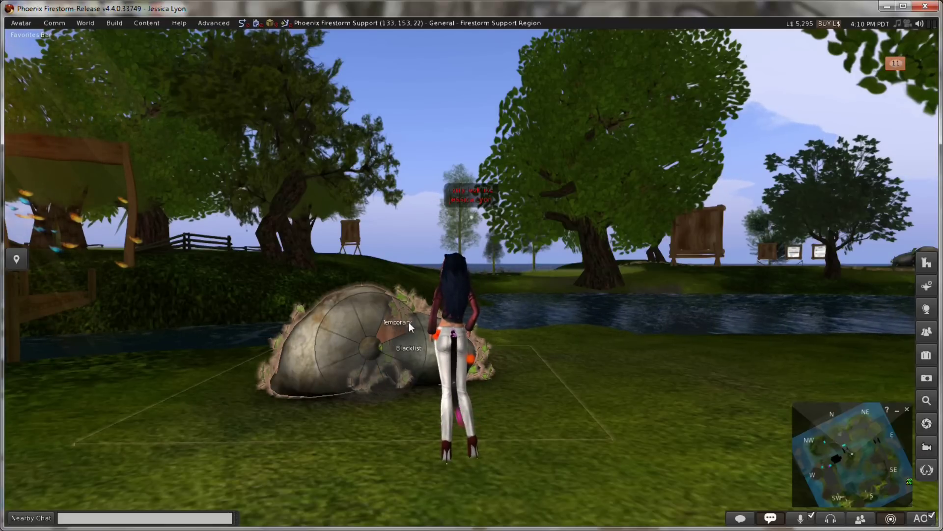
left_click(411, 348)
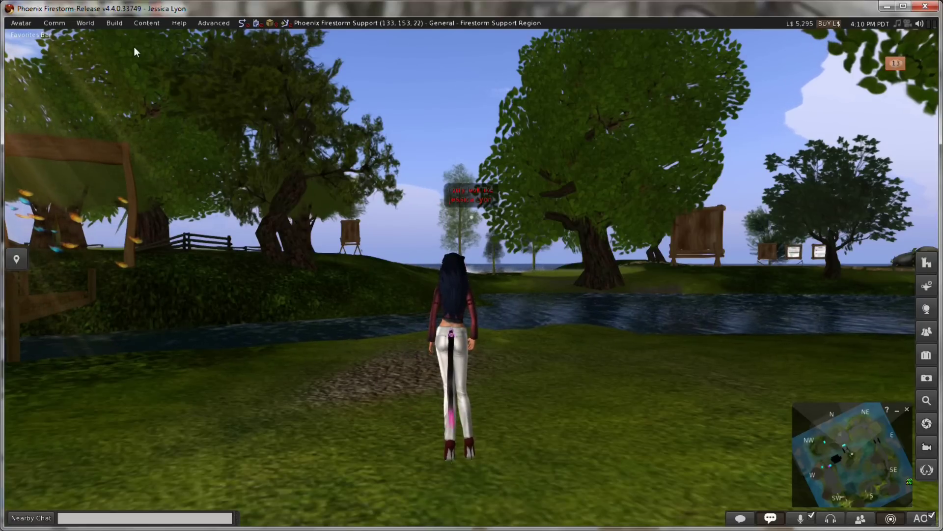
Open the Asset Blacklist from the World menu, then move and shrink its window
left_click(120, 25)
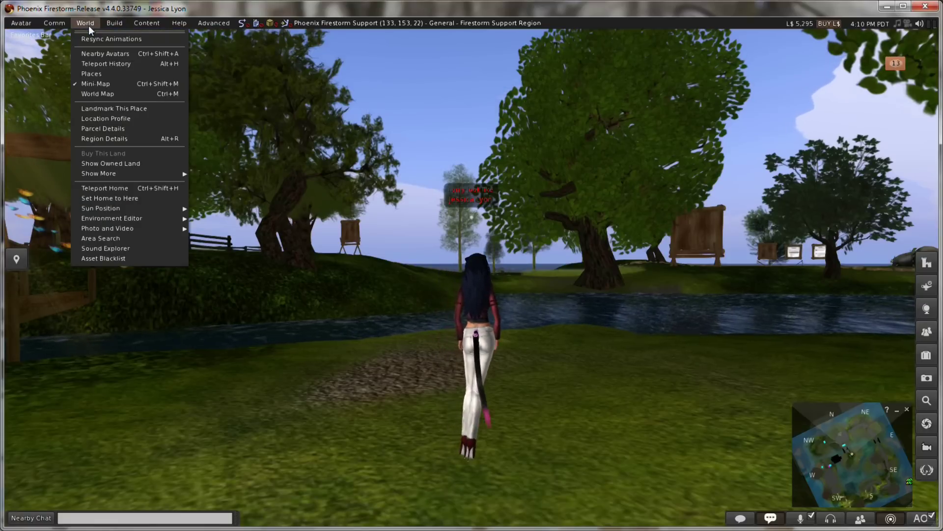
left_click(104, 257)
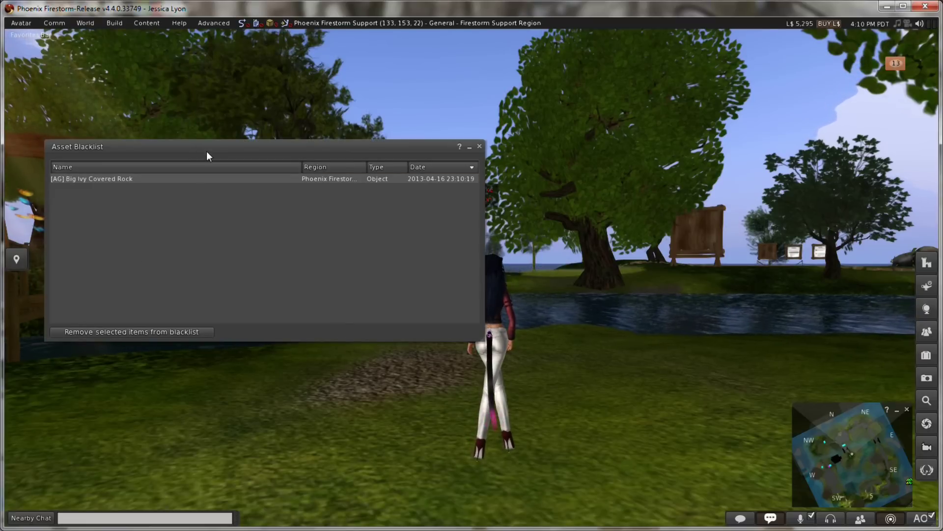
left_click_drag(210, 143, 426, 34)
left_click(398, 69)
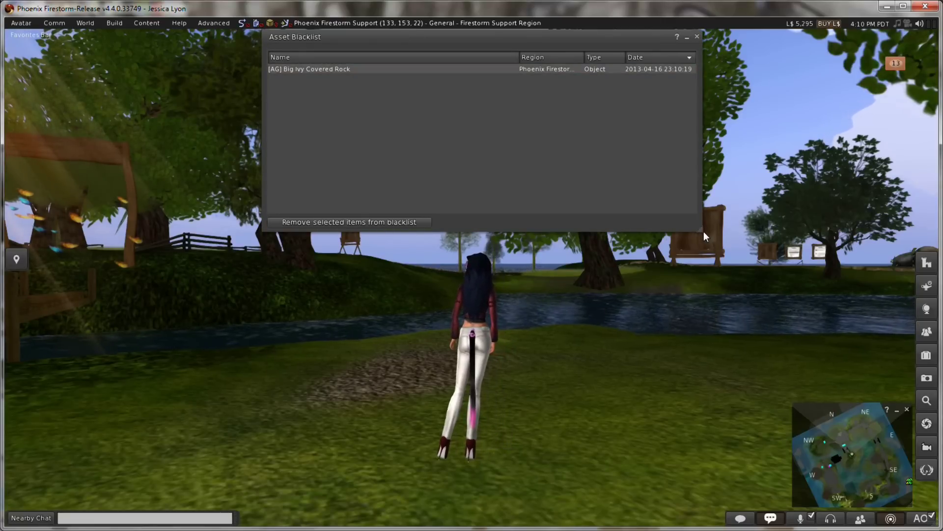
left_click_drag(702, 230, 686, 216)
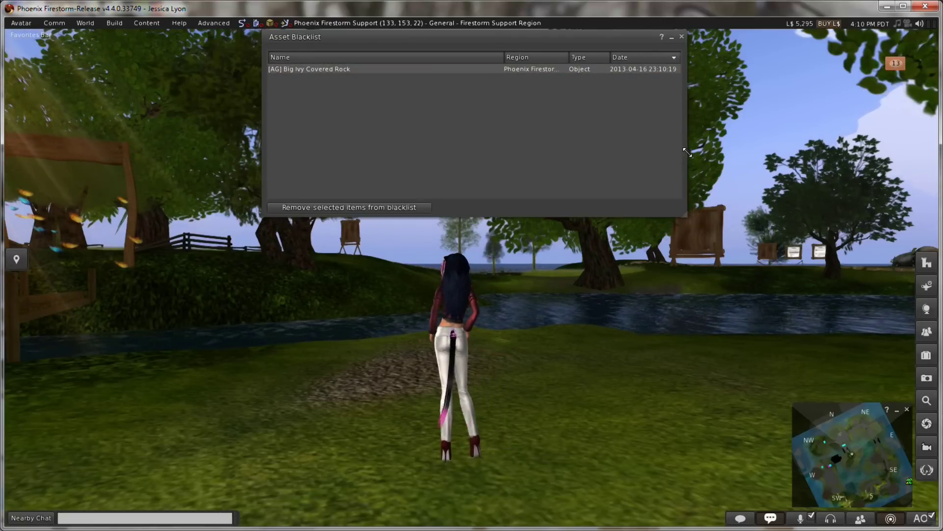
Remove the [AG] Big Ivy Covered Rock entry from the blacklist and close the window
left_click(377, 72)
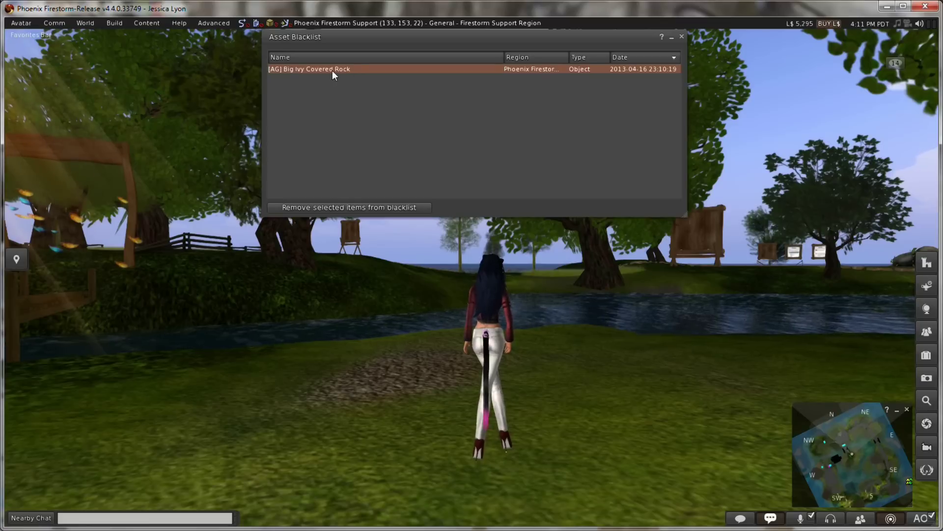
left_click(346, 207)
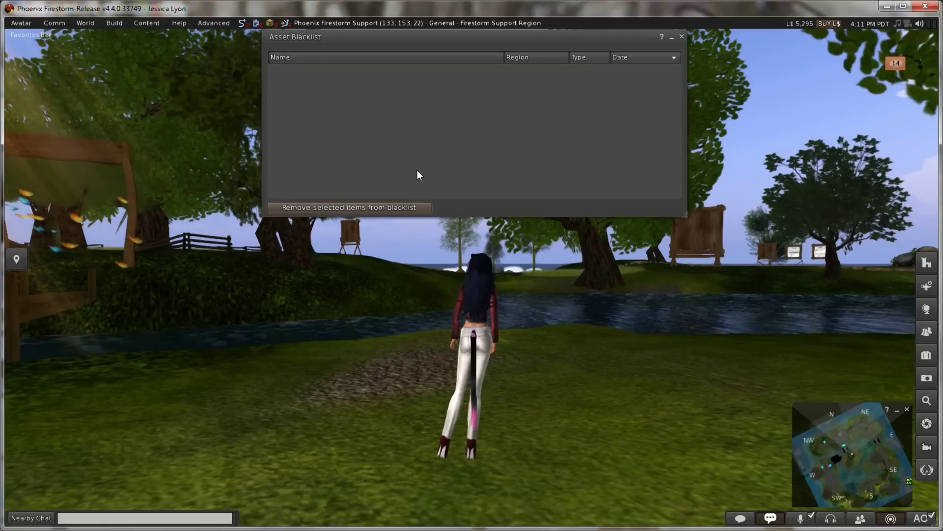
left_click(682, 36)
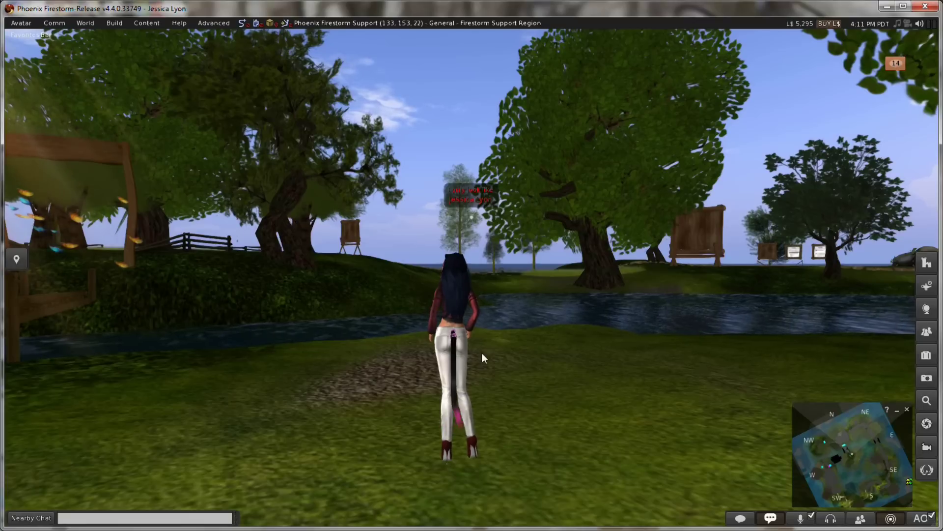
Teleport to Malu Make 3, Wailele Moku and back to the Firestorm Support Region
left_click(927, 285)
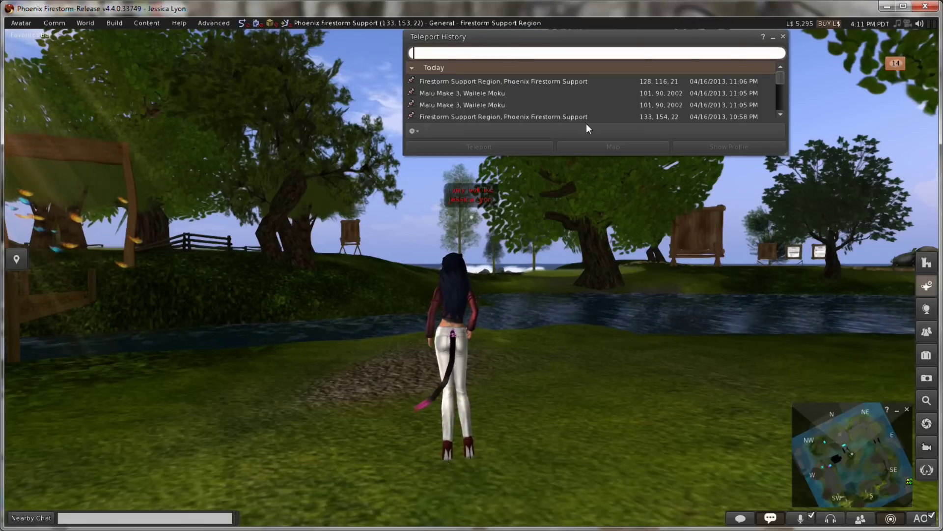
double_click(463, 92)
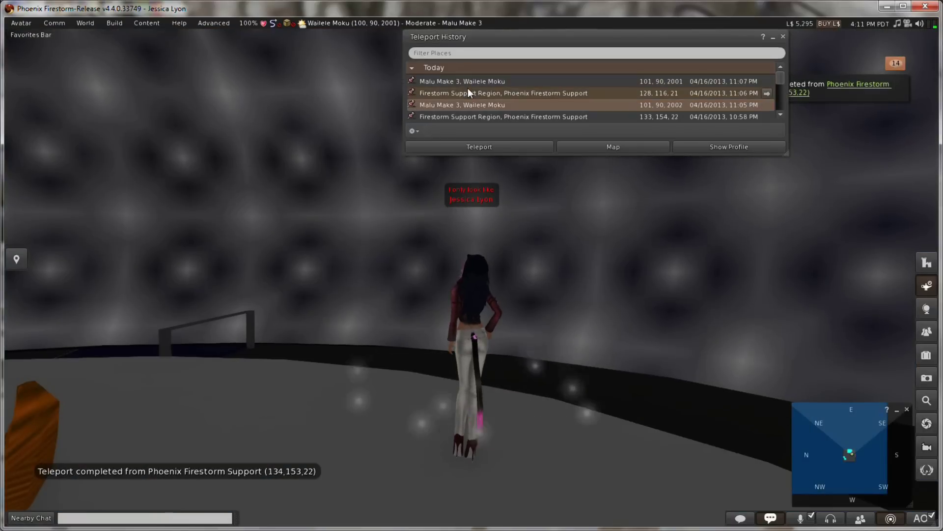
double_click(468, 93)
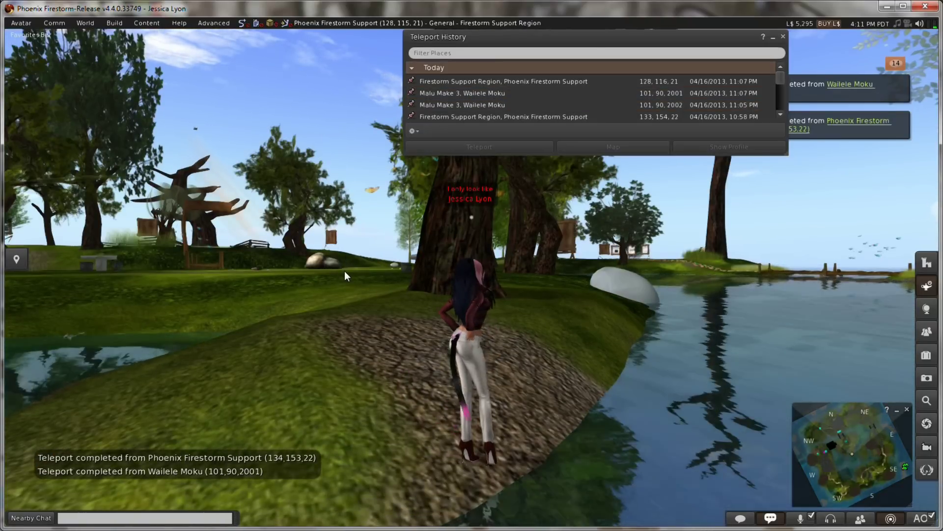
Walk the avatar along the path until it stands beside the restored rock
key("Left")
key("Up")
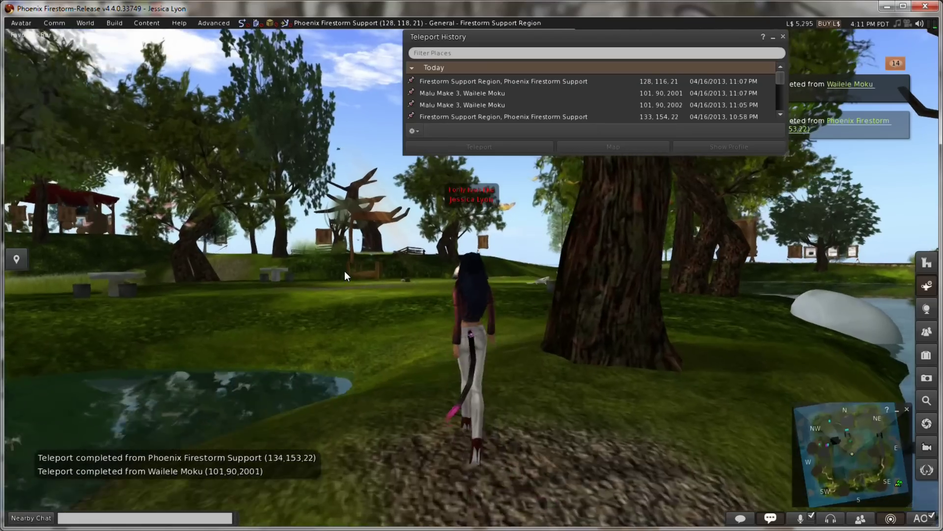
key("Up")
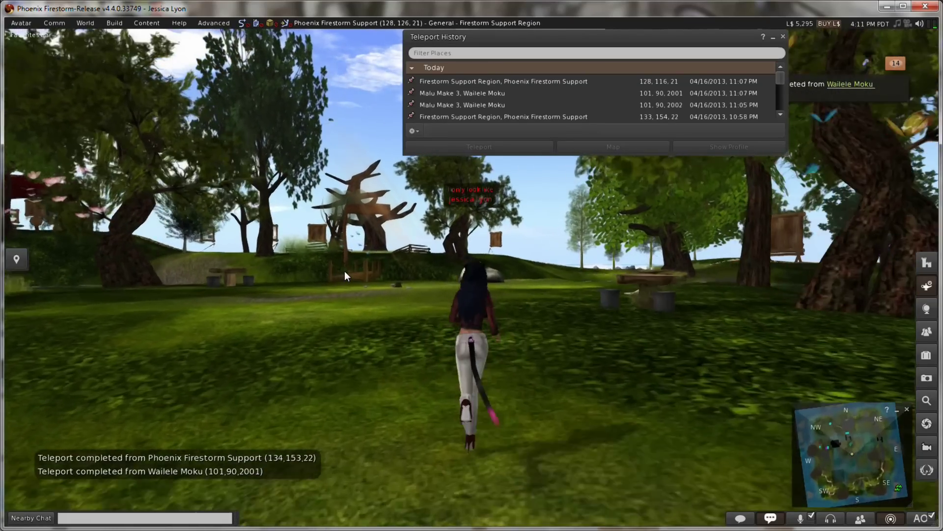
key("Up")
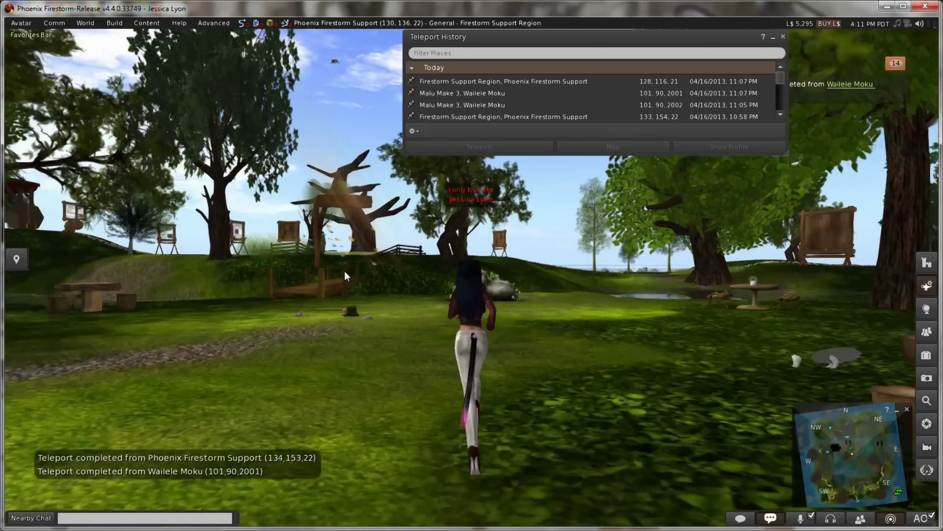
key("Up")
key("Right")
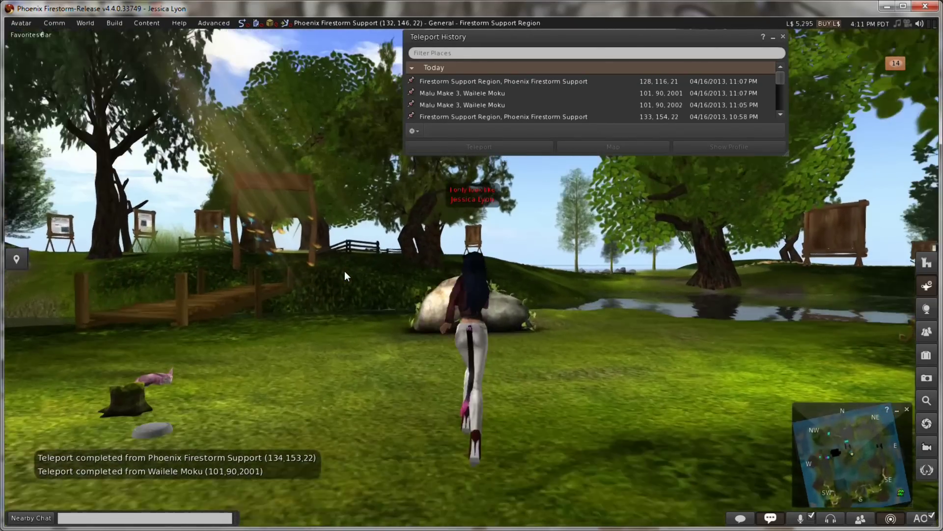
key("Up")
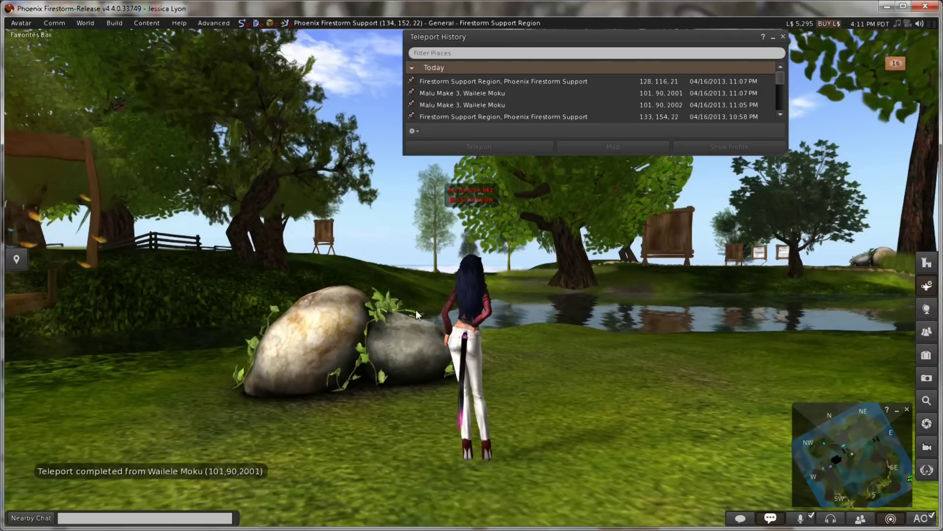
Orbit the camera to face the avatar and dismiss the Teleport History window
left_click_drag(467, 324, 777, 326)
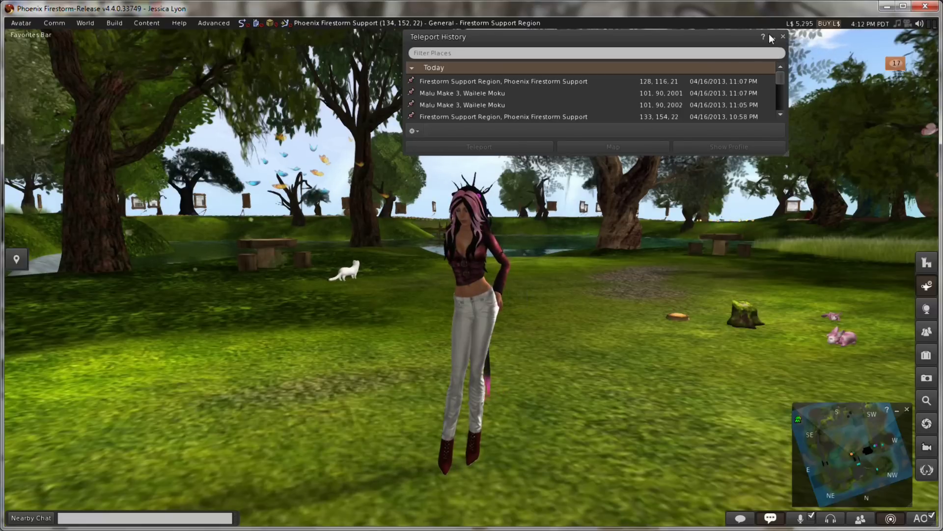
left_click(783, 36)
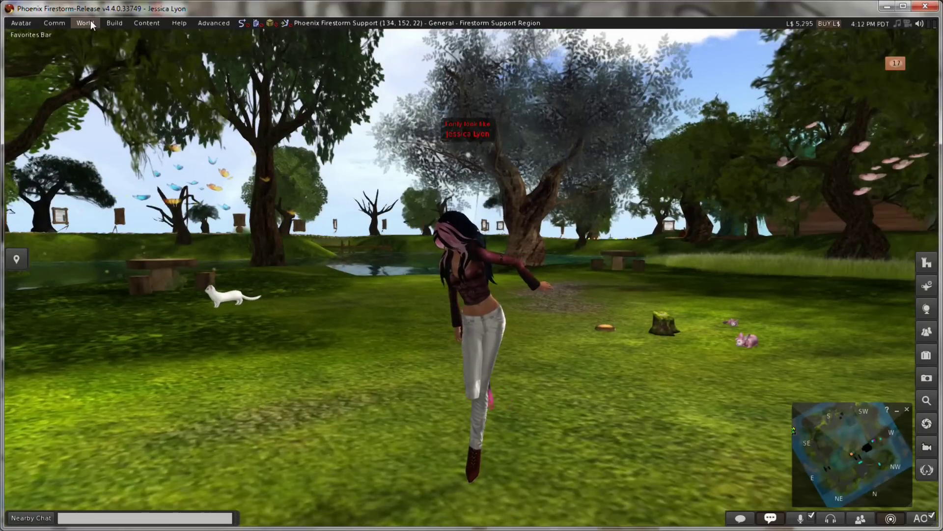
left_click(91, 21)
left_click(110, 254)
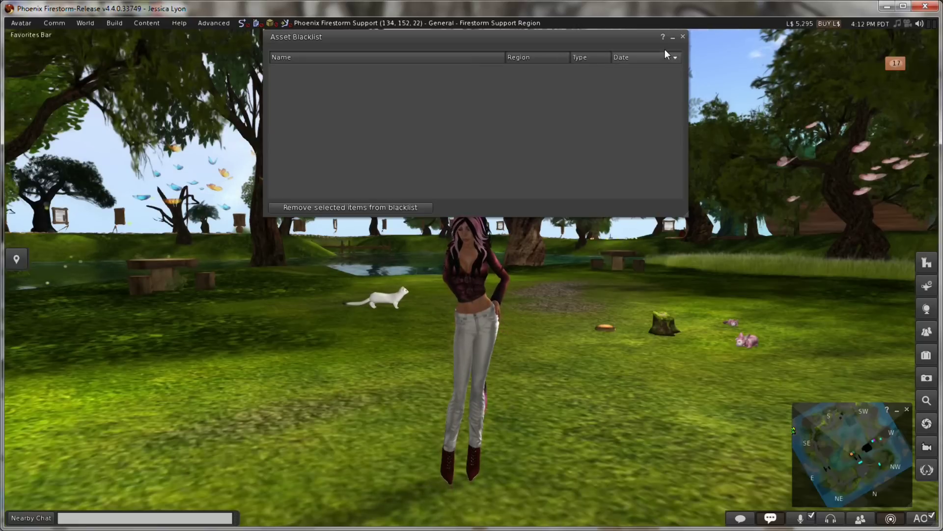
left_click(684, 36)
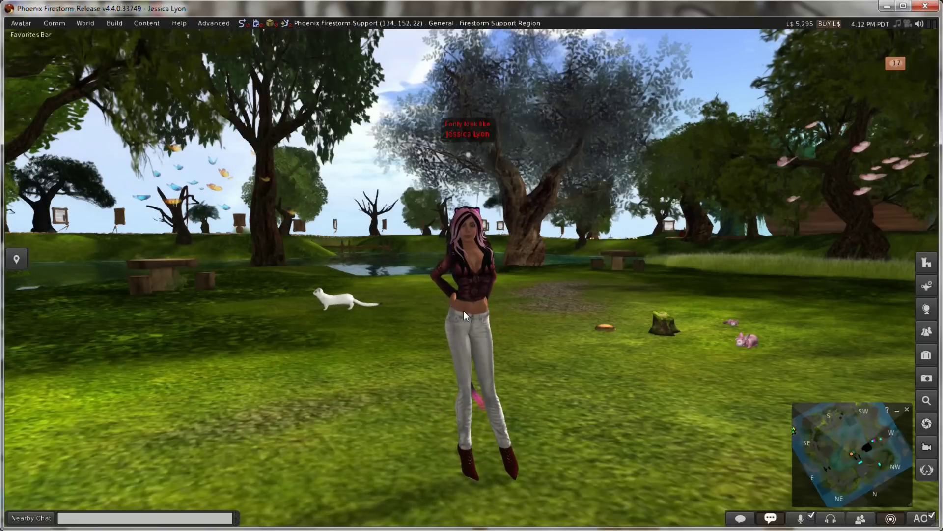